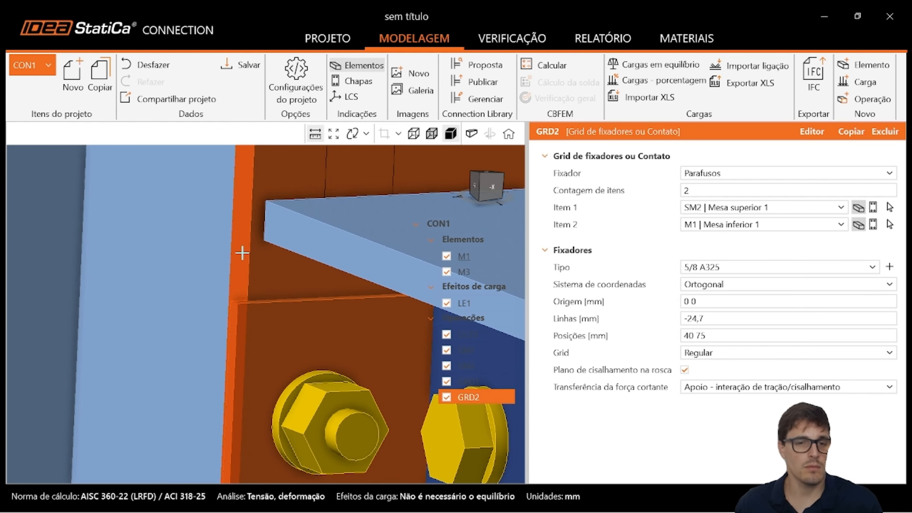
pyautogui.scroll(3, 235, 323)
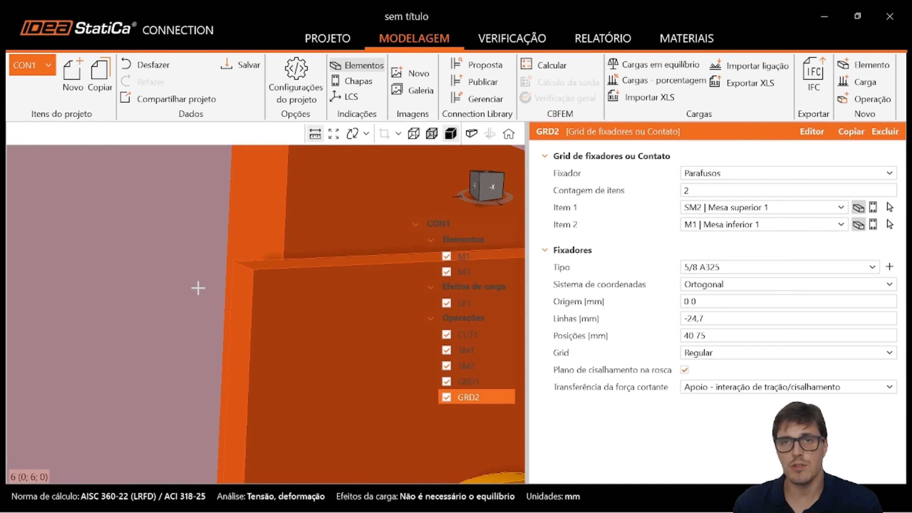
pyautogui.scroll(-5, 234, 240)
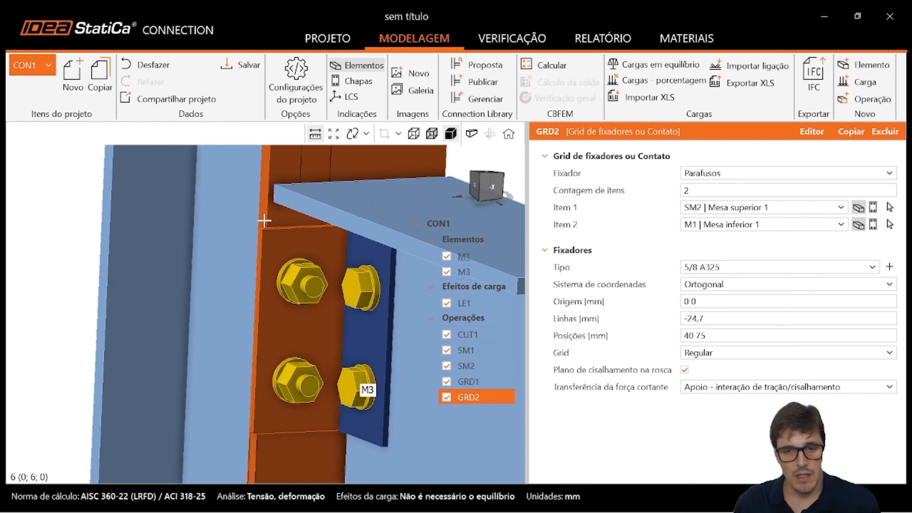
pyautogui.moveTo(301, 244); pyautogui.dragTo(287, 259, button='right')
# Switch to File Explorer and open the ABNT NBR 8800 revision project PDF from the Normas Técnicas folder inside ENGENHARIA
pyautogui.moveTo(477, 503)
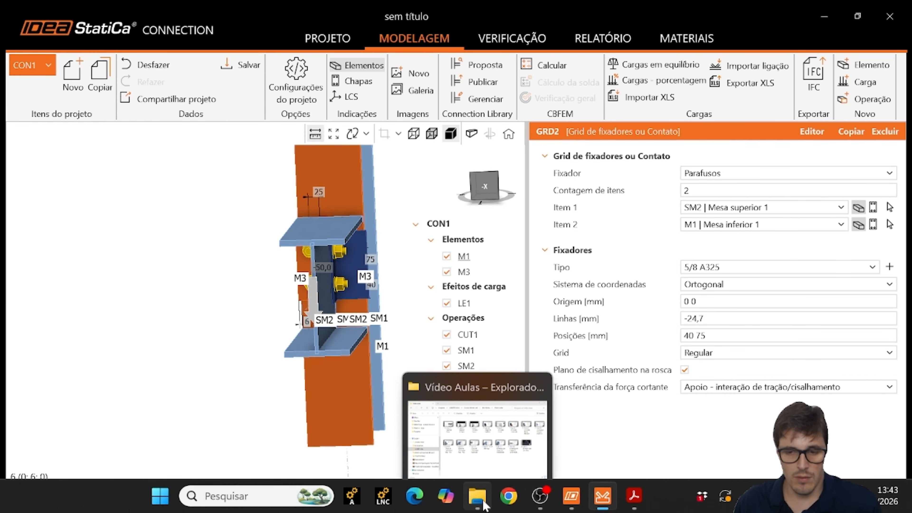
pyautogui.click(499, 445)
pyautogui.click(149, 337)
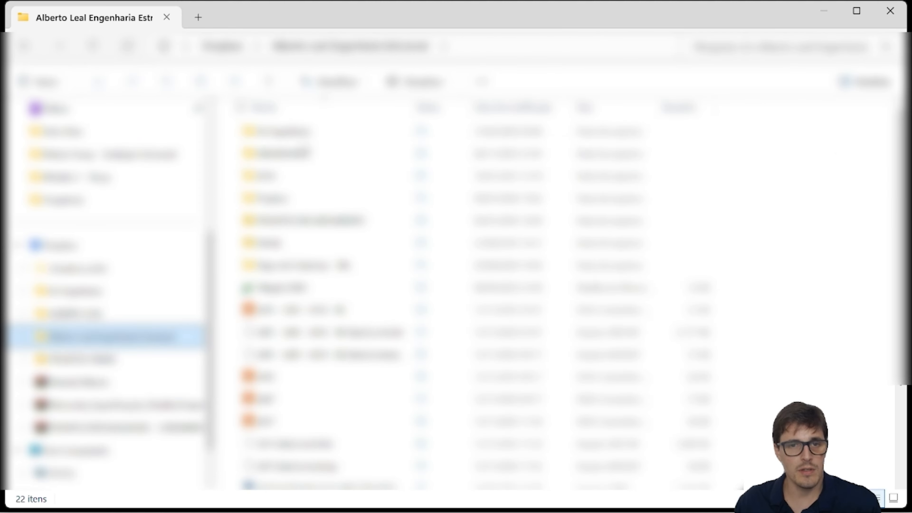
pyautogui.click(306, 156)
pyautogui.doubleClick(305, 156)
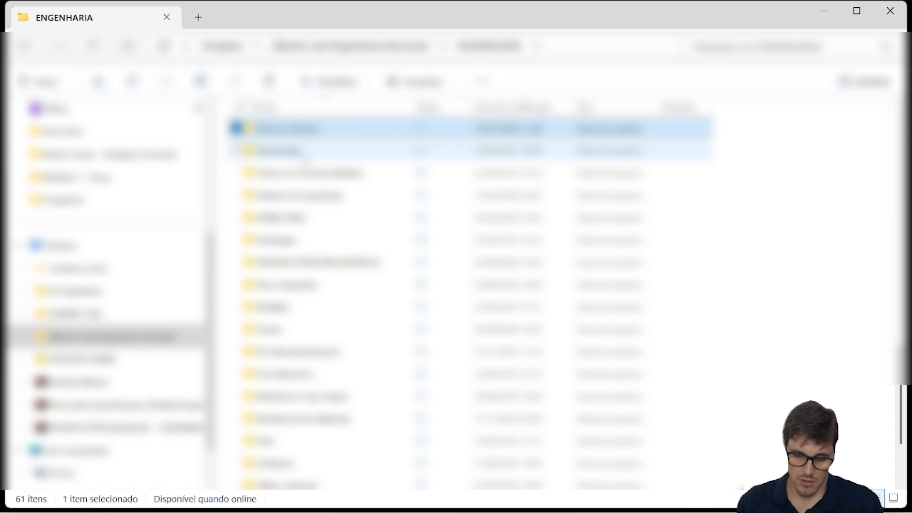
pyautogui.doubleClick(306, 158)
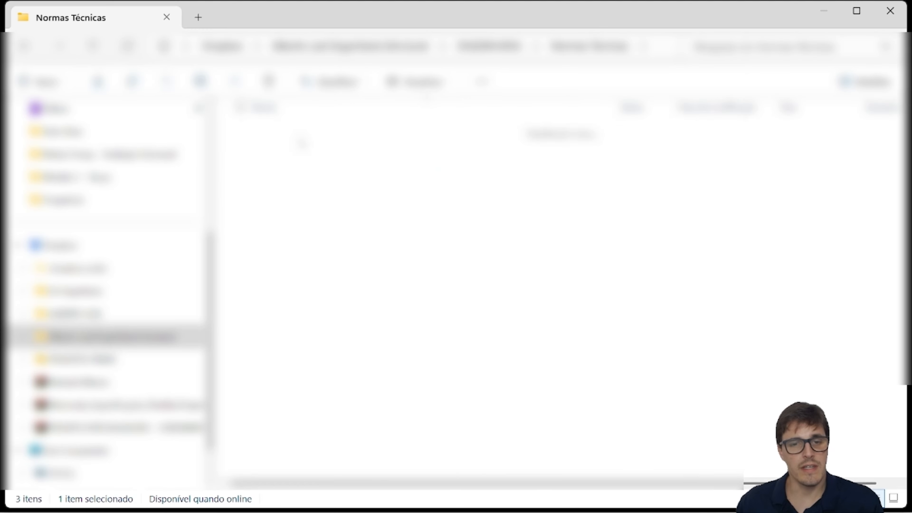
pyautogui.doubleClick(337, 465)
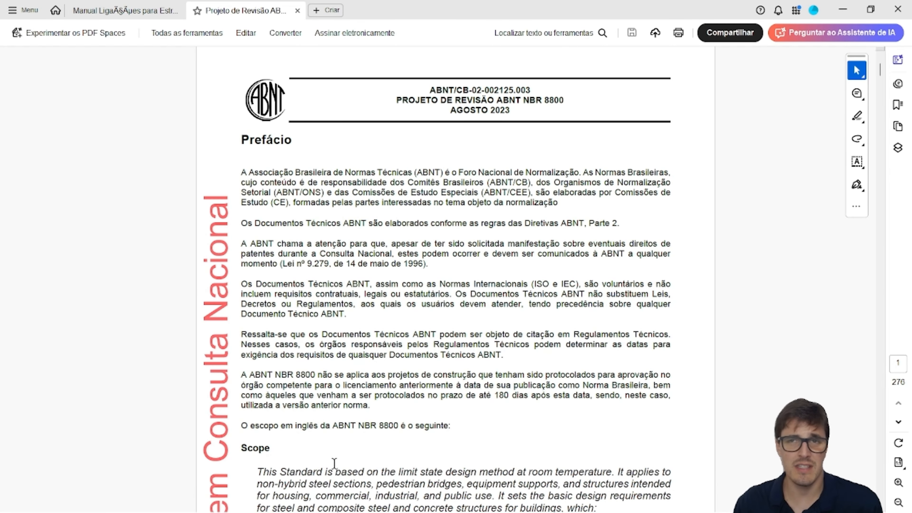
# Look up Tabela 16, the minimum distance from a standard hole's centre to the edge, in the NBR 8800 document
pyautogui.scroll(-20, 334, 463)
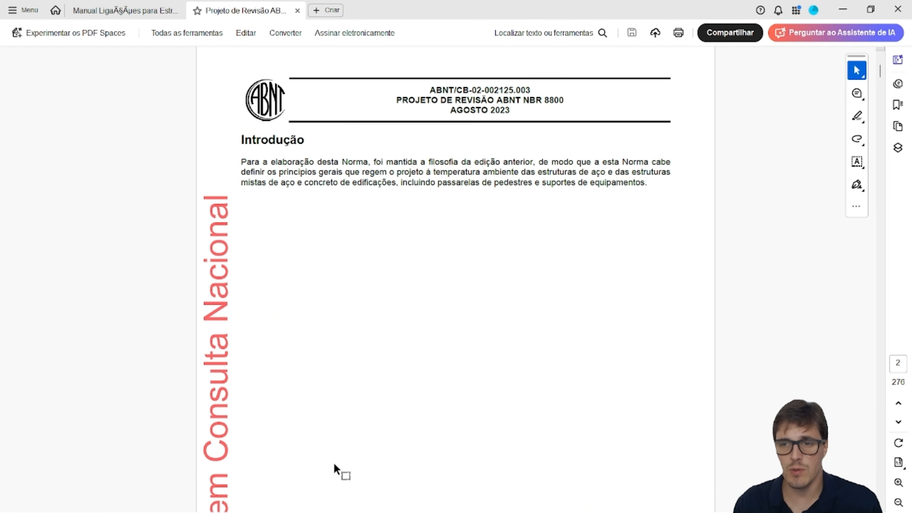
pyautogui.scroll(-20, 333, 463)
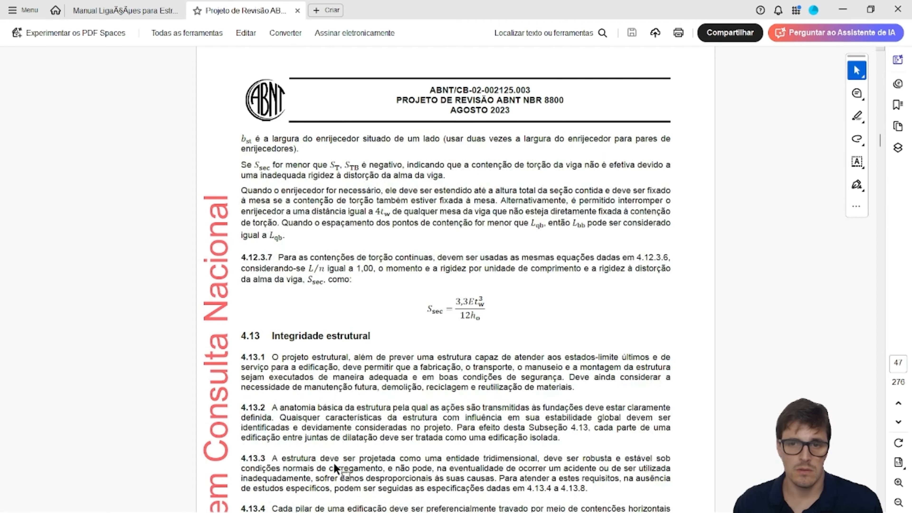
pyautogui.scroll(-20, 334, 467)
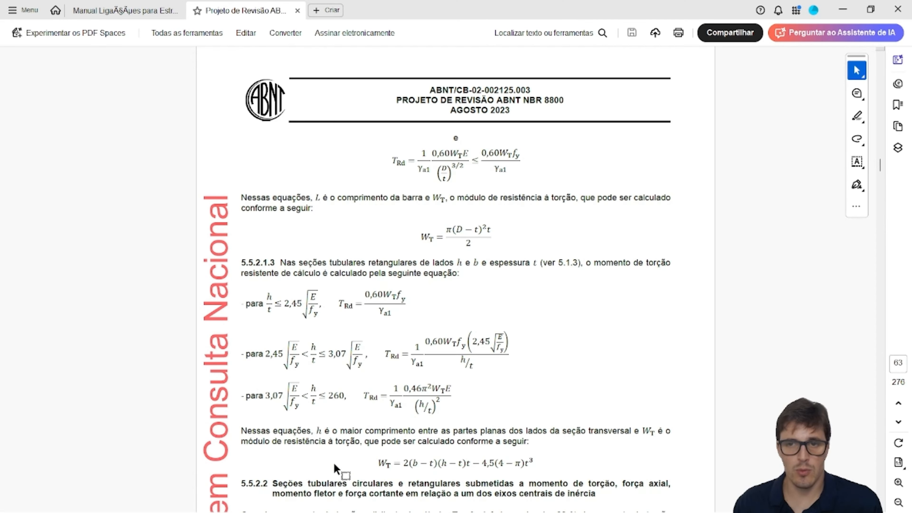
pyautogui.scroll(-20, 334, 463)
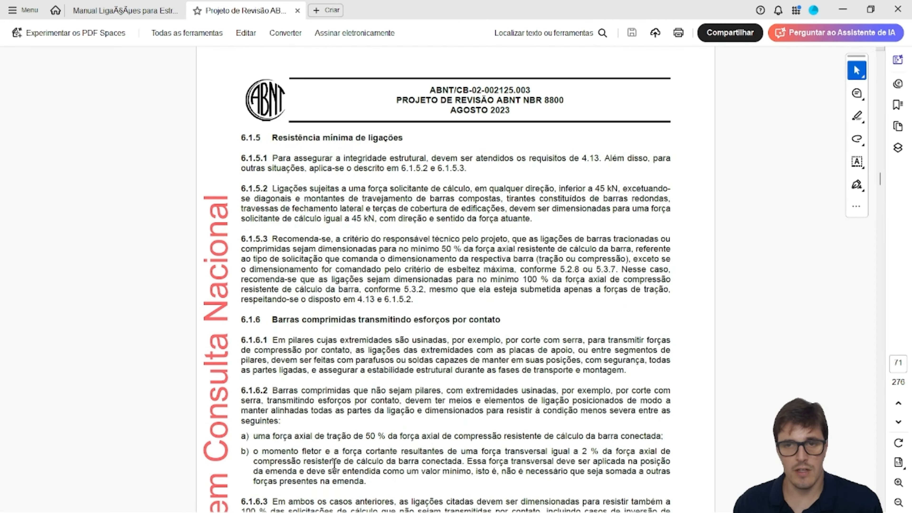
pyautogui.scroll(-15, 335, 467)
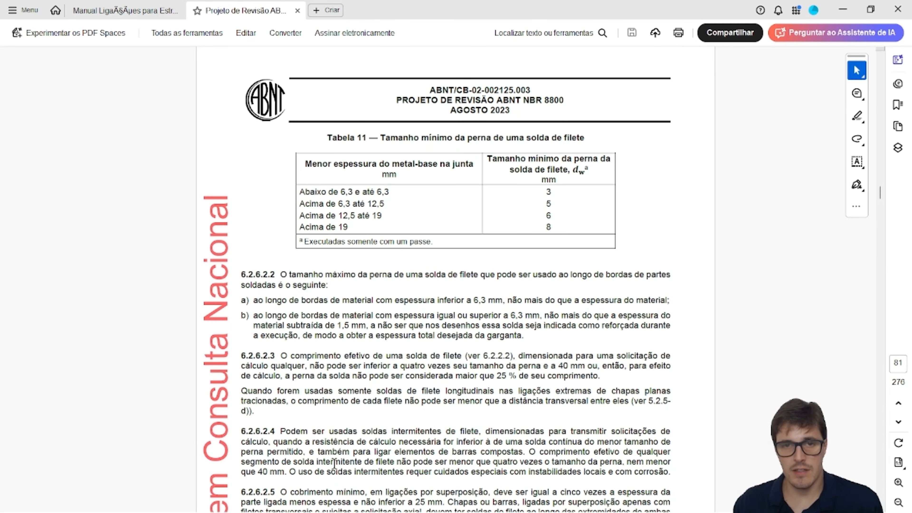
pyautogui.scroll(-5, 334, 464)
pyautogui.scroll(-20, 334, 463)
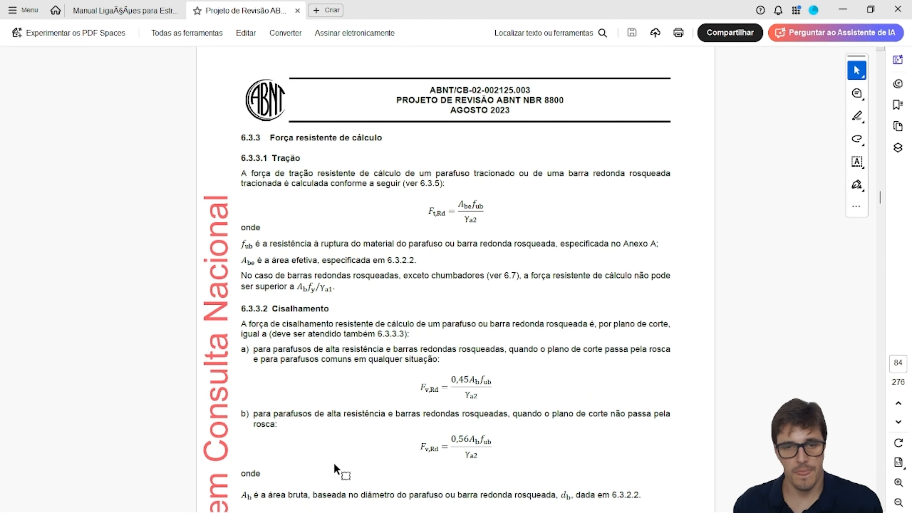
pyautogui.scroll(-5, 334, 463)
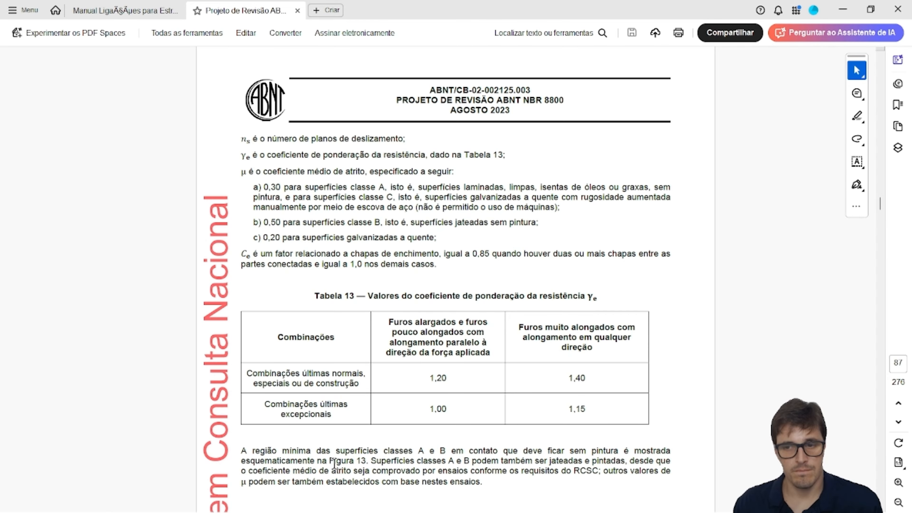
pyautogui.scroll(-20, 333, 464)
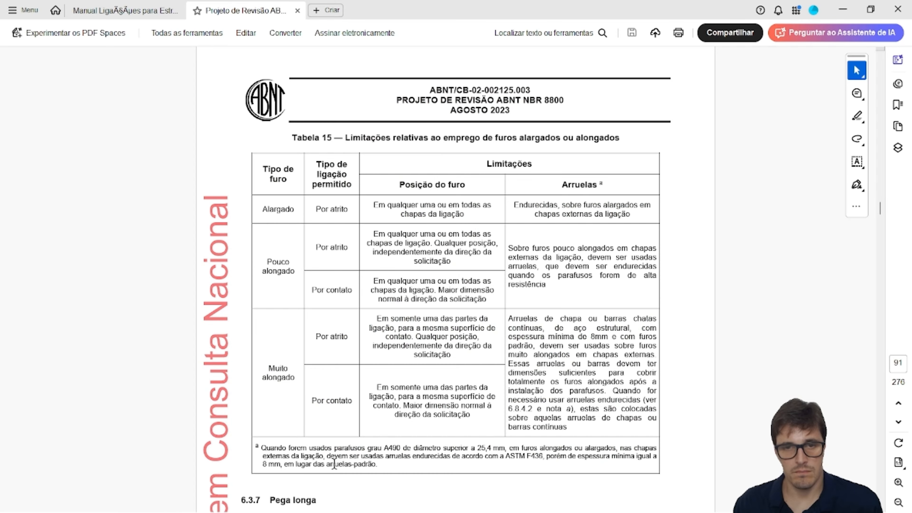
pyautogui.scroll(-10, 333, 464)
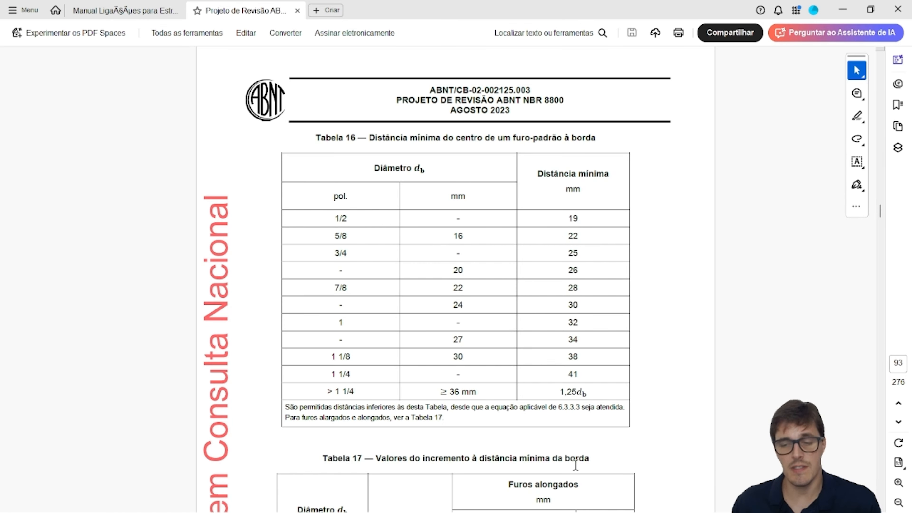
# Switch back to IDEA StatiCa Connection and set the fastener type of bolt grids GRD2 and GRD1 to 3/4 A325
pyautogui.moveTo(602, 496)
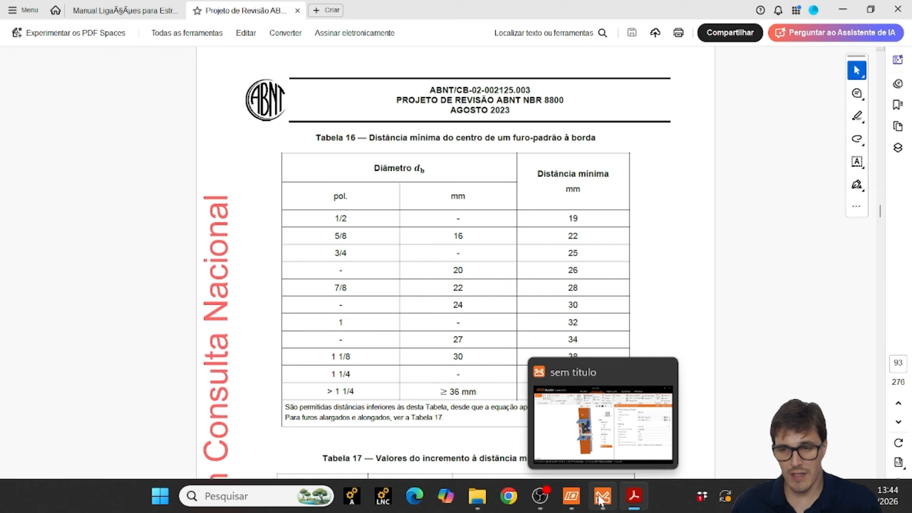
pyautogui.click(616, 441)
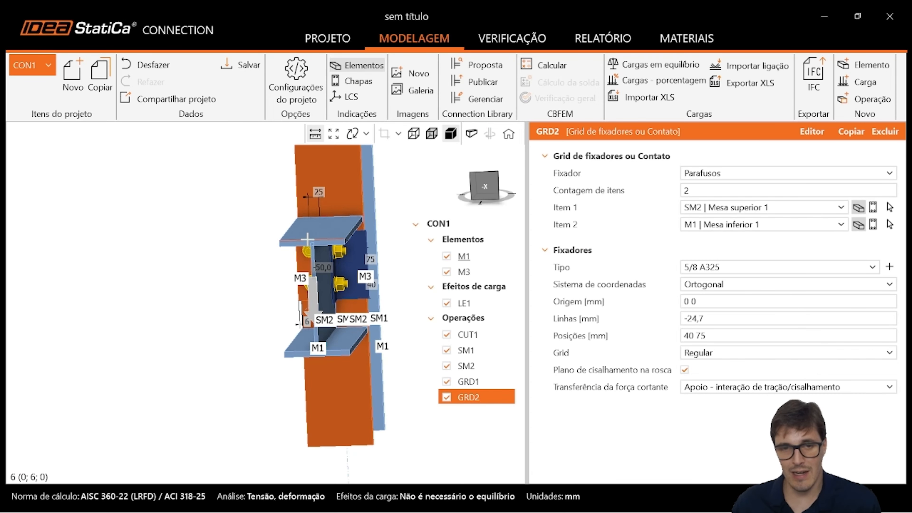
pyautogui.moveTo(307, 239); pyautogui.dragTo(291, 243, button='right')
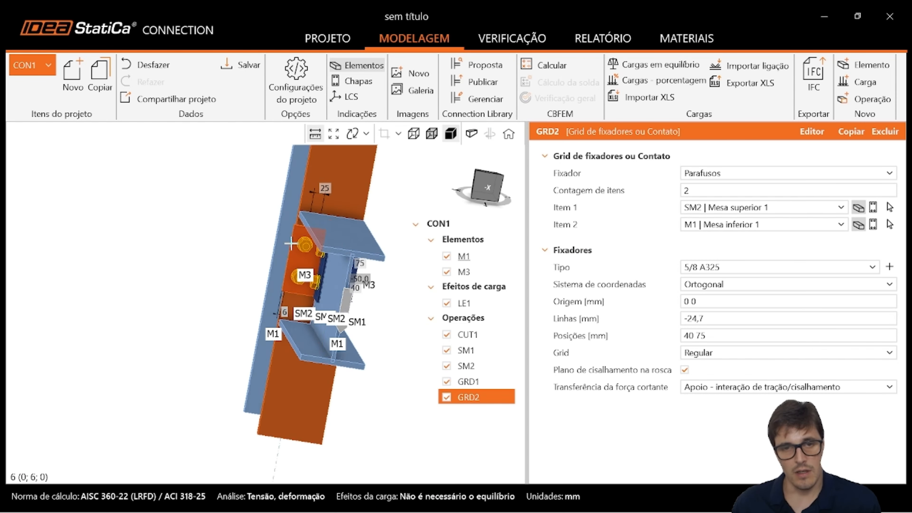
pyautogui.click(750, 268)
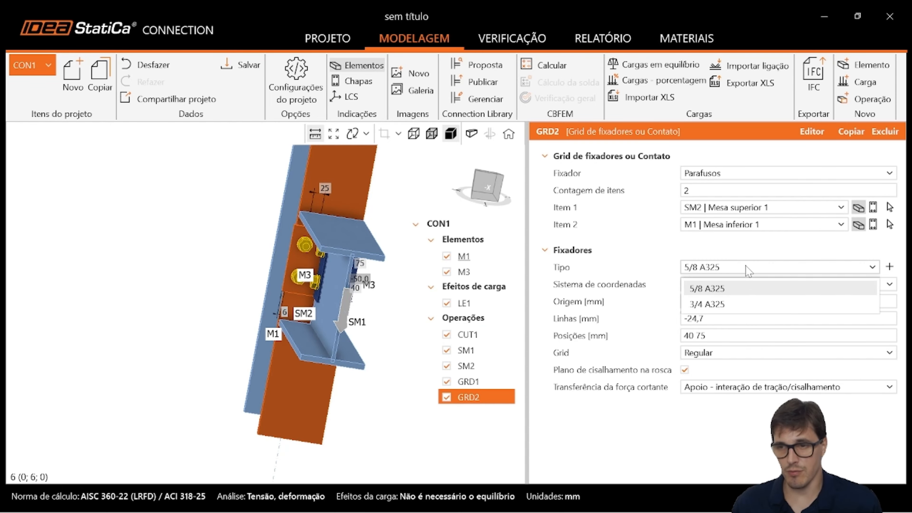
pyautogui.click(727, 304)
pyautogui.click(484, 381)
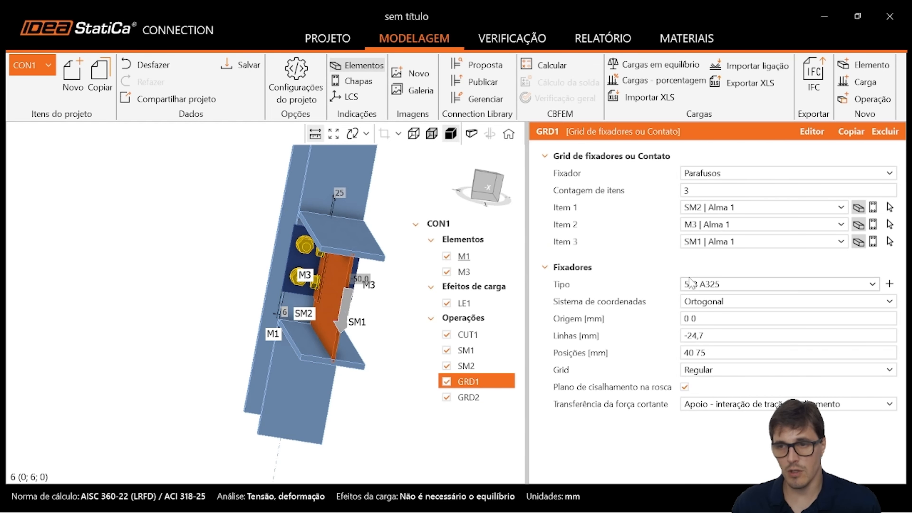
pyautogui.click(698, 286)
pyautogui.click(700, 318)
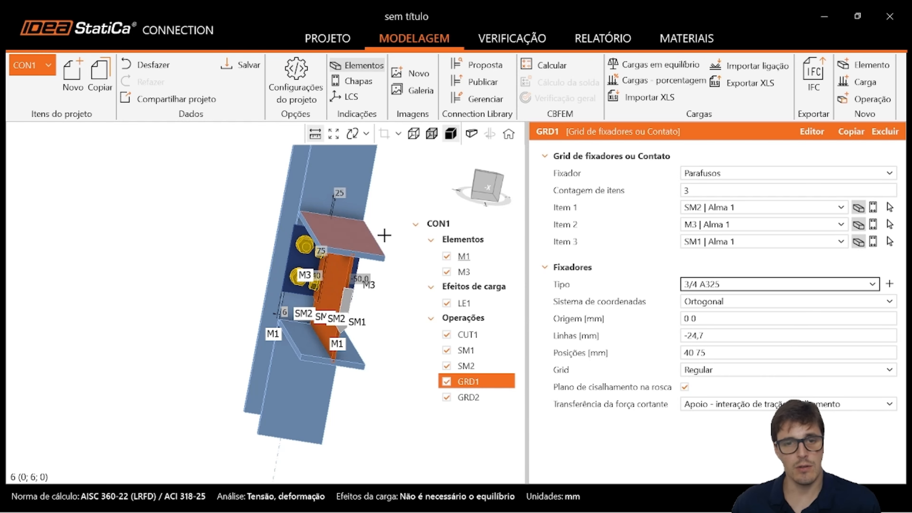
# Examine the bolts joining the angles to the beam web and column flange from several viewing angles
pyautogui.scroll(3, 397, 235)
pyautogui.moveTo(244, 247); pyautogui.dragTo(282, 247, button='middle')
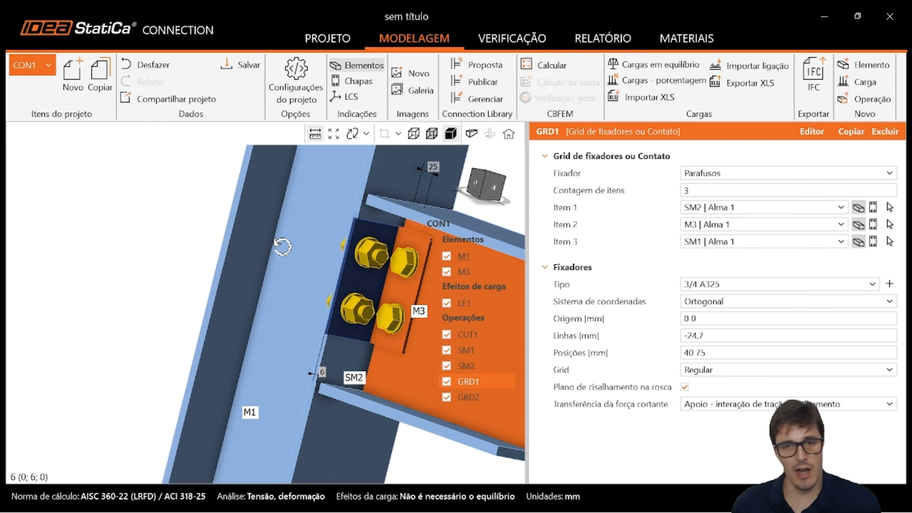
pyautogui.click(488, 197)
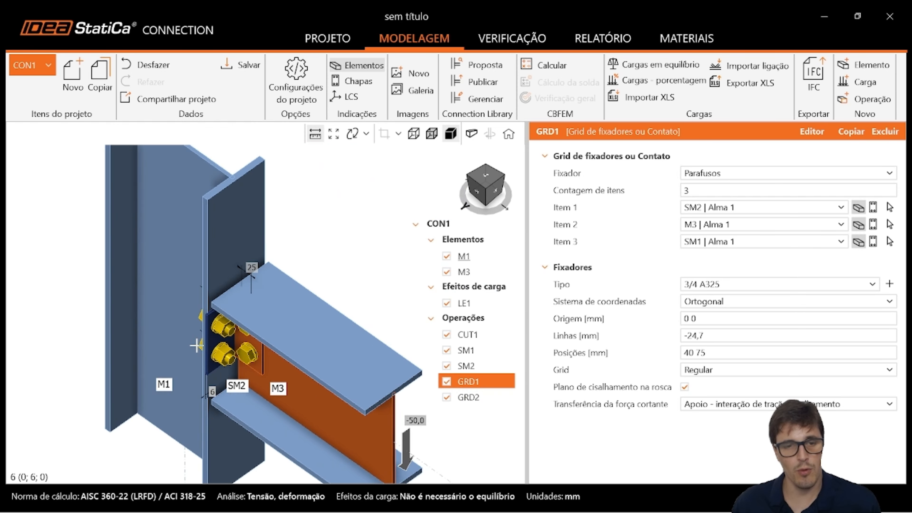
pyautogui.scroll(2, 196, 345)
pyautogui.moveTo(226, 349); pyautogui.dragTo(220, 308, button='middle')
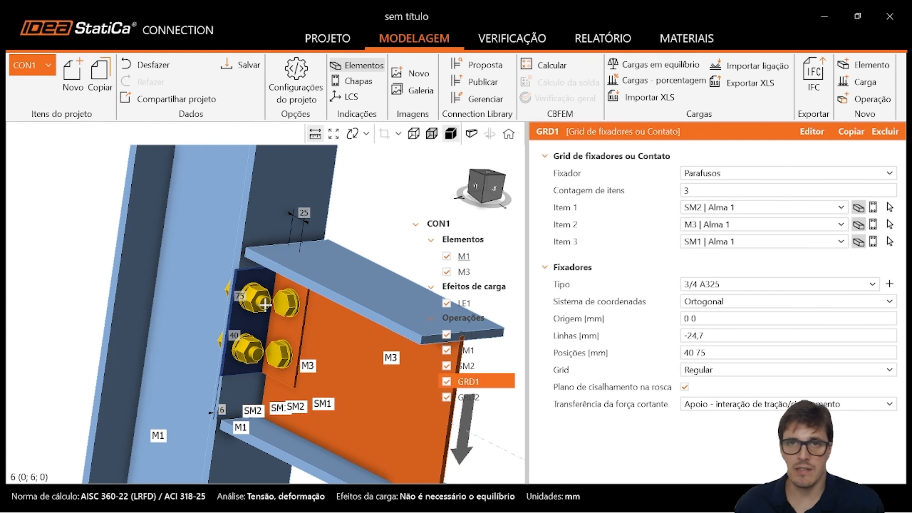
pyautogui.moveTo(265, 304)
pyautogui.mouseDown(button='middle')
pyautogui.moveTo(368, 197)
pyautogui.moveTo(312, 313)
pyautogui.moveTo(244, 287)
pyautogui.moveTo(128, 285)
pyautogui.moveTo(259, 298)
pyautogui.mouseUp(button='middle')
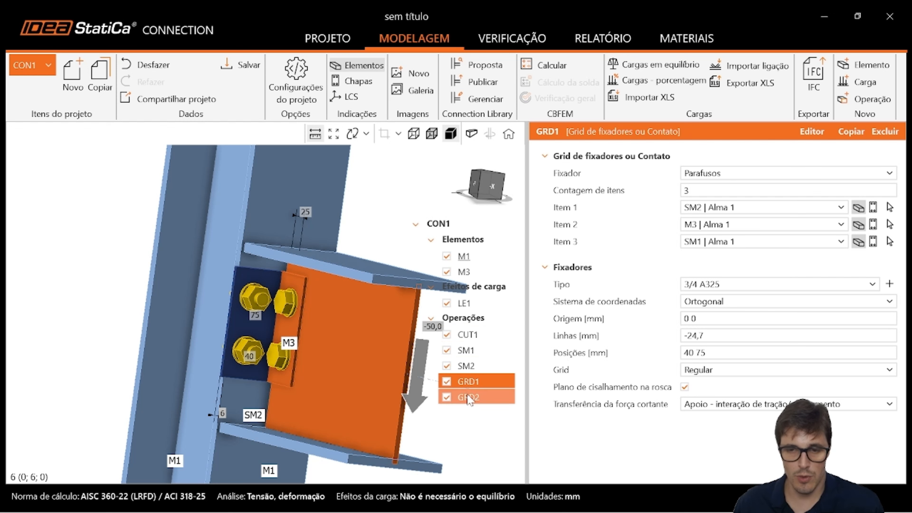
pyautogui.scroll(2, 248, 292)
pyautogui.scroll(-2, 248, 292)
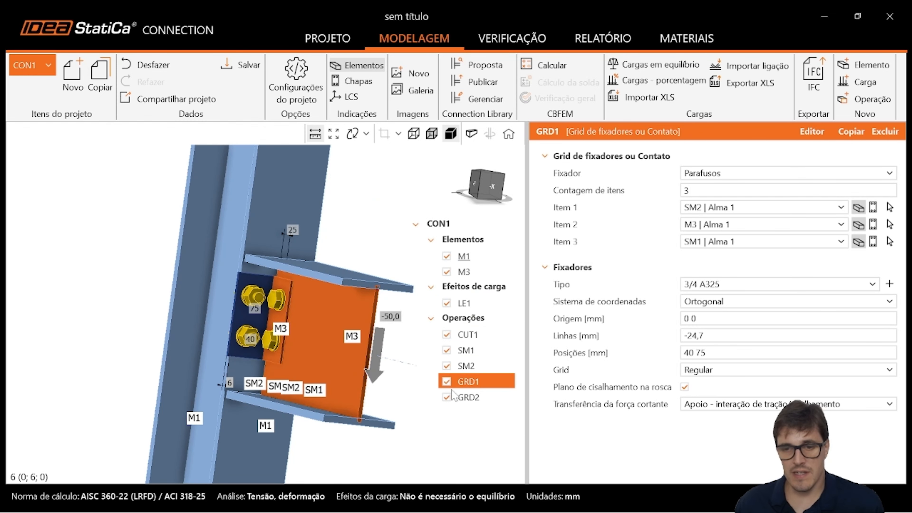
# Duplicate the bolt grid GRD2, which connects angle SM2 to column M1
pyautogui.click(470, 398)
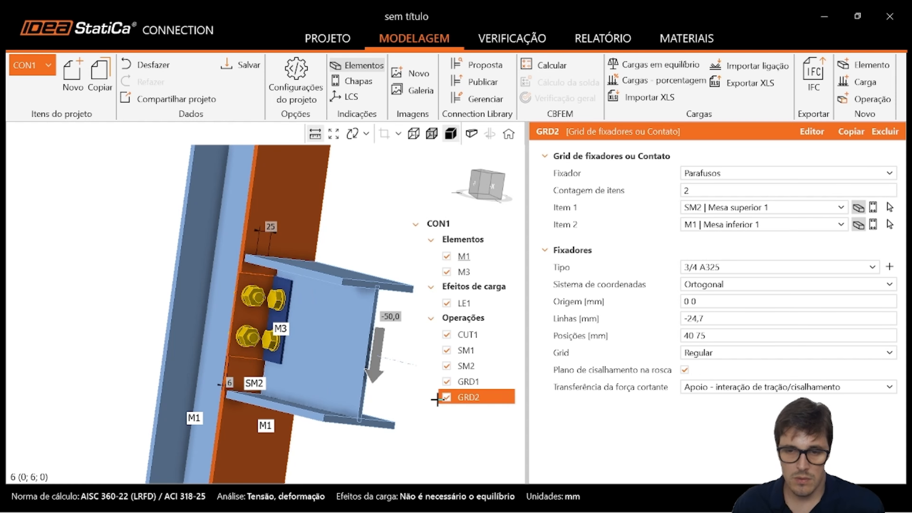
pyautogui.rightClick(470, 398)
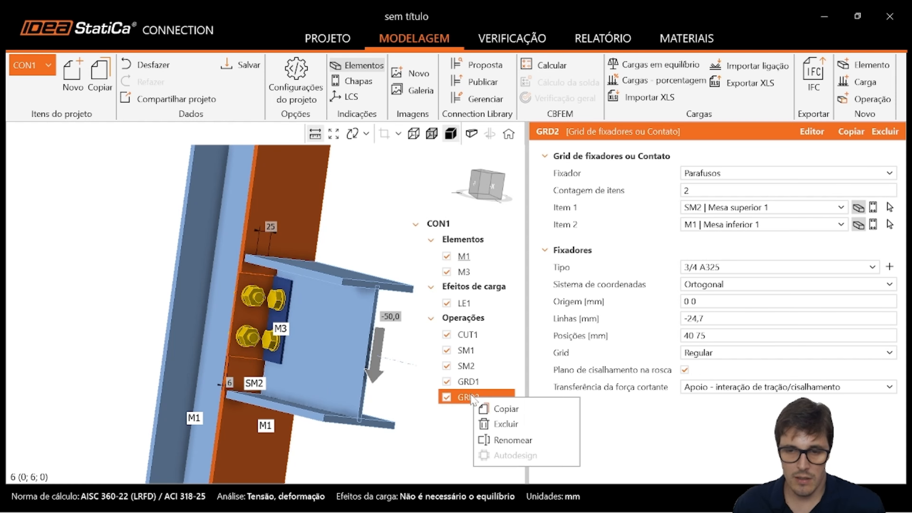
pyautogui.click(504, 409)
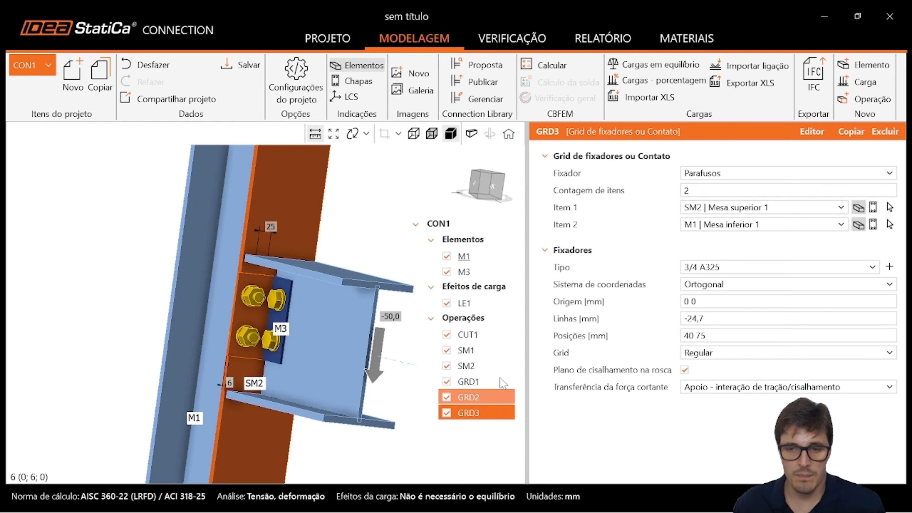
# Change Item 1 of the copied bolt grid to SM1 | Mesa superior 1 by picking the opposite angle's leg in the model
pyautogui.click(503, 172)
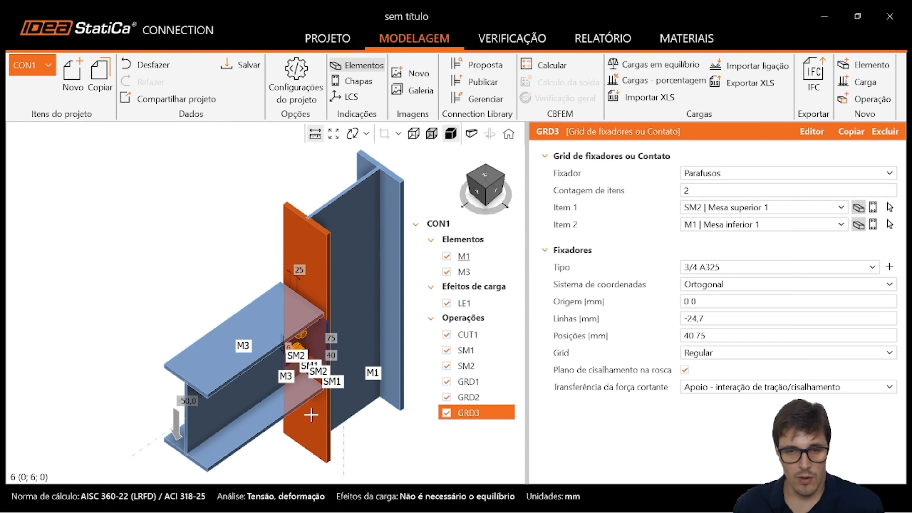
pyautogui.moveTo(312, 416); pyautogui.dragTo(308, 377, button='middle')
pyautogui.scroll(3, 325, 325)
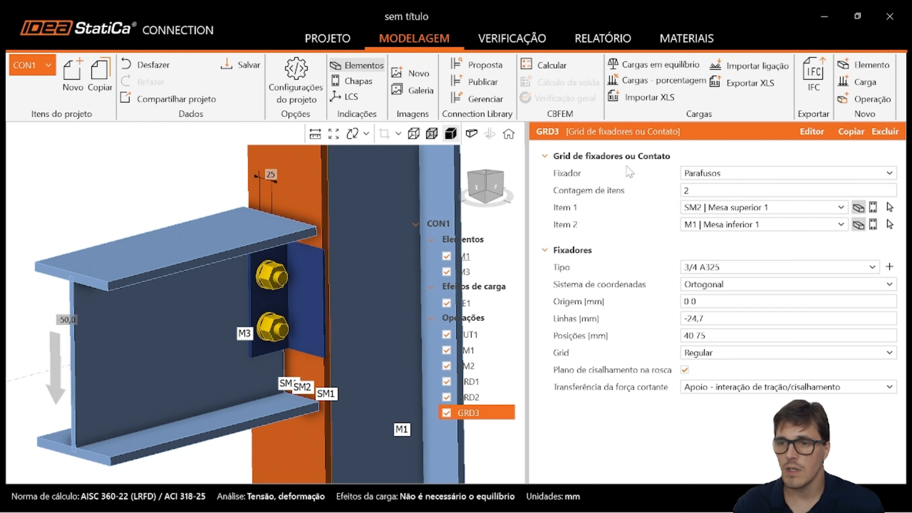
pyautogui.click(682, 191)
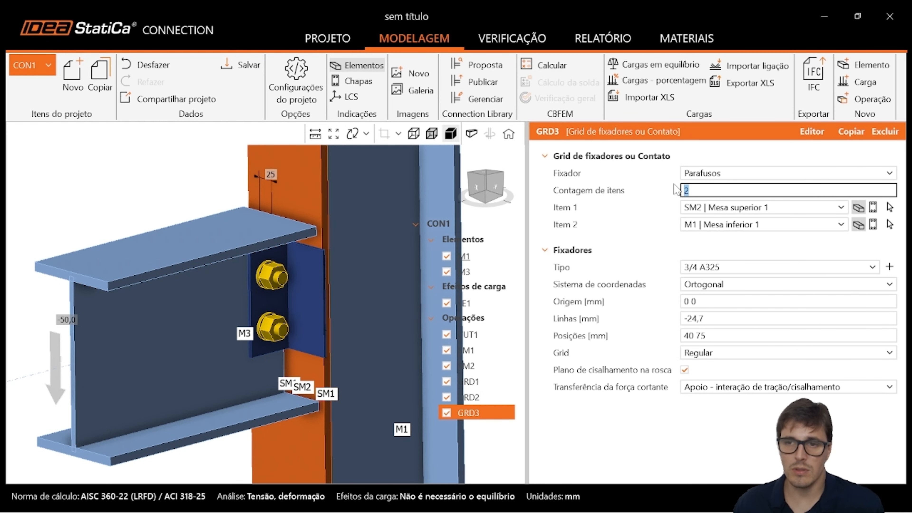
pyautogui.click(889, 208)
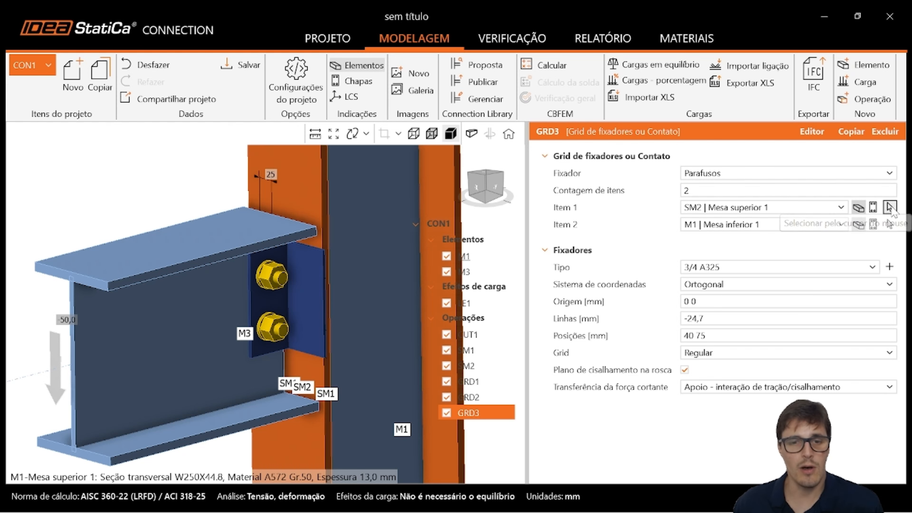
pyautogui.click(313, 270)
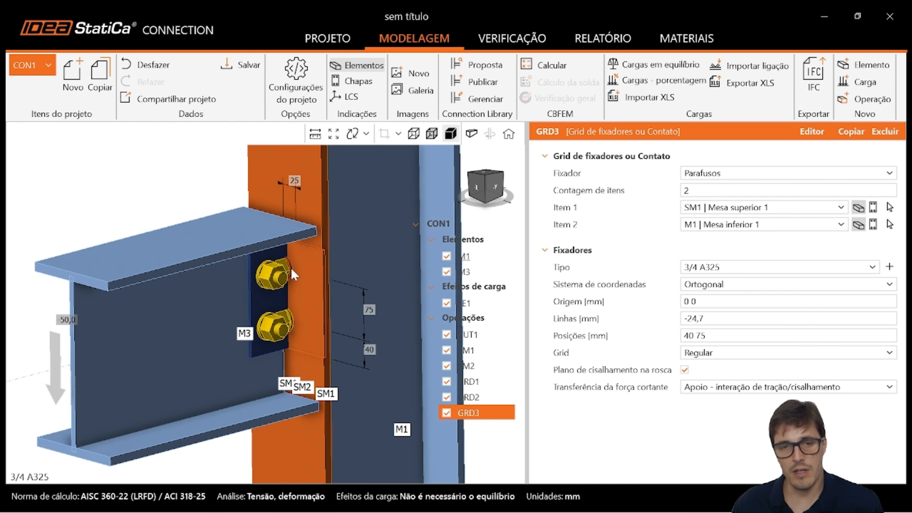
# Check the overlapping bolts in transparent display and set the row position (Linhas) of bolt grid GRD3 to 25 mm
pyautogui.scroll(5, 310, 264)
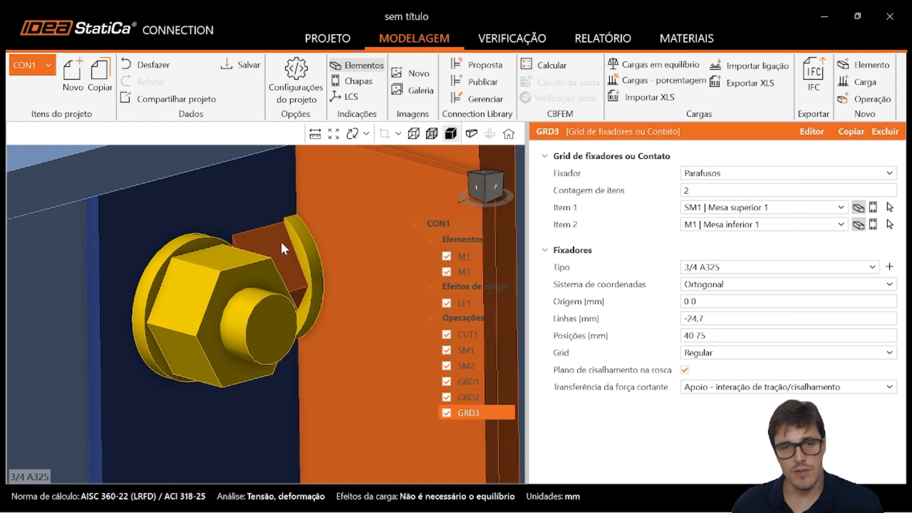
pyautogui.click(431, 134)
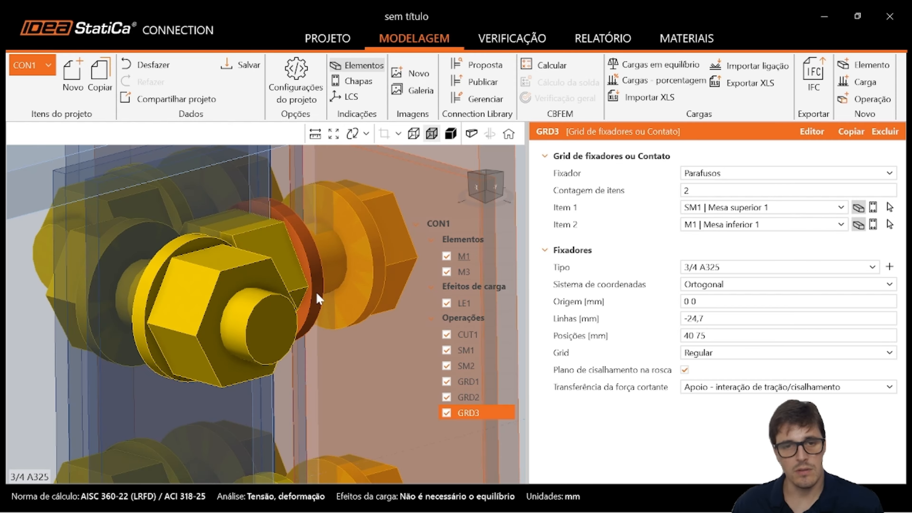
pyautogui.scroll(-5, 340, 267)
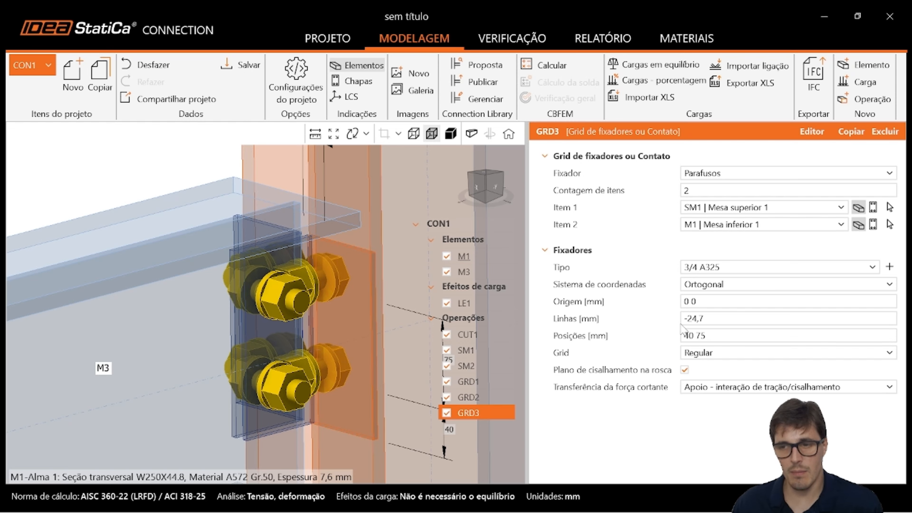
pyautogui.click(740, 318)
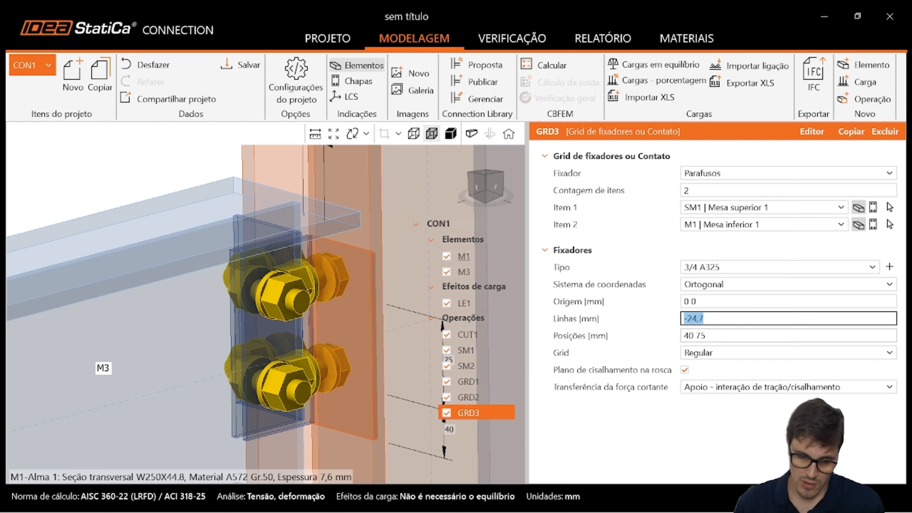
pyautogui.press('Left')
pyautogui.press('Delete')
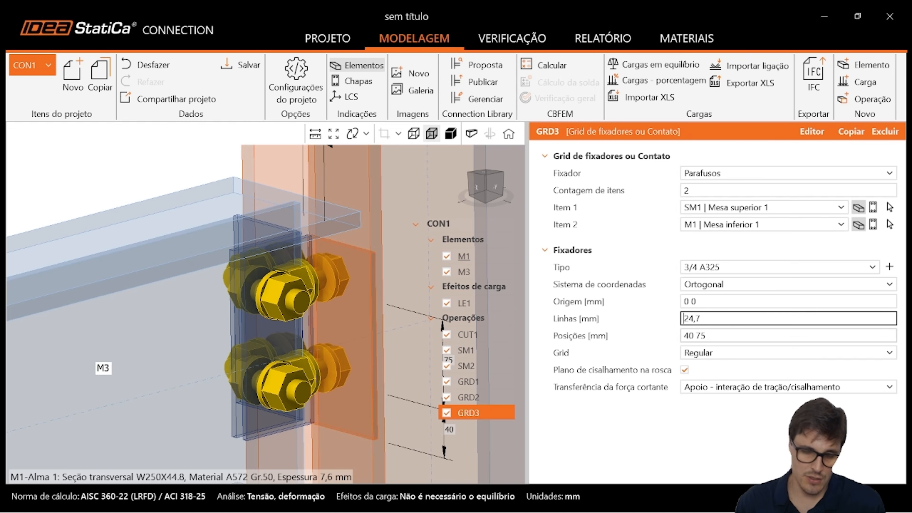
pyautogui.press('Tab')
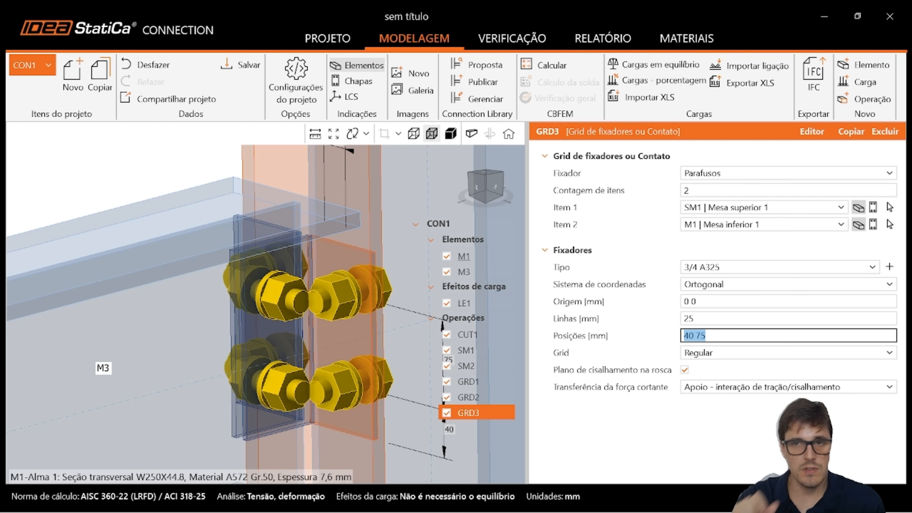
# Examine the double-angle bolted connection in solid display from both sides of the beam and in the +Y side view
pyautogui.click(448, 136)
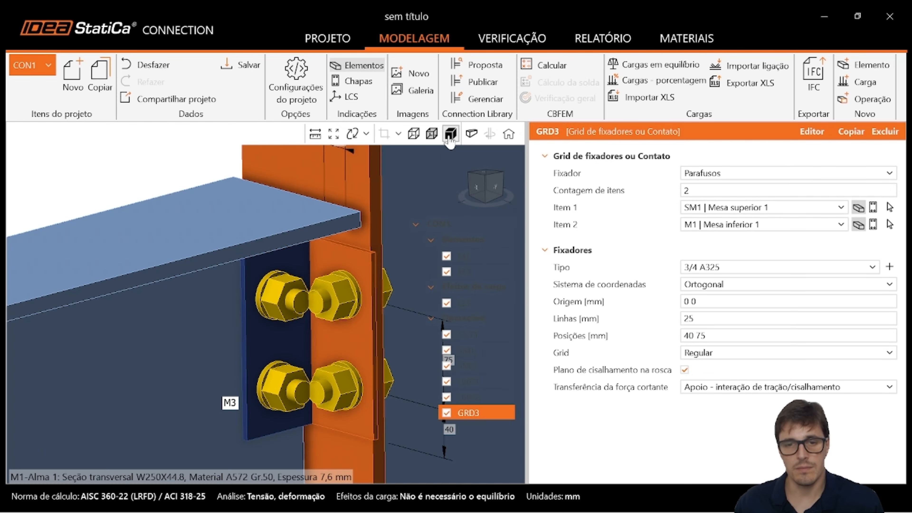
pyautogui.moveTo(299, 303); pyautogui.dragTo(332, 304, button='middle')
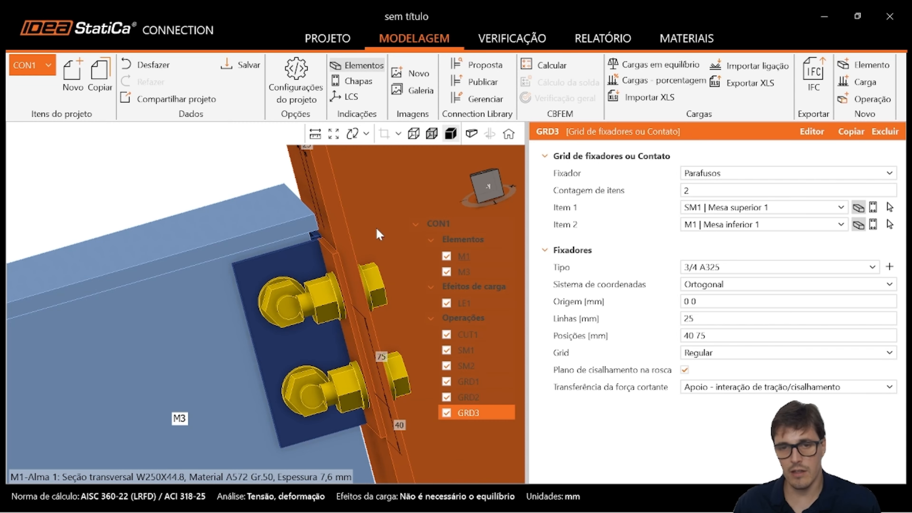
pyautogui.scroll(-3, 323, 293)
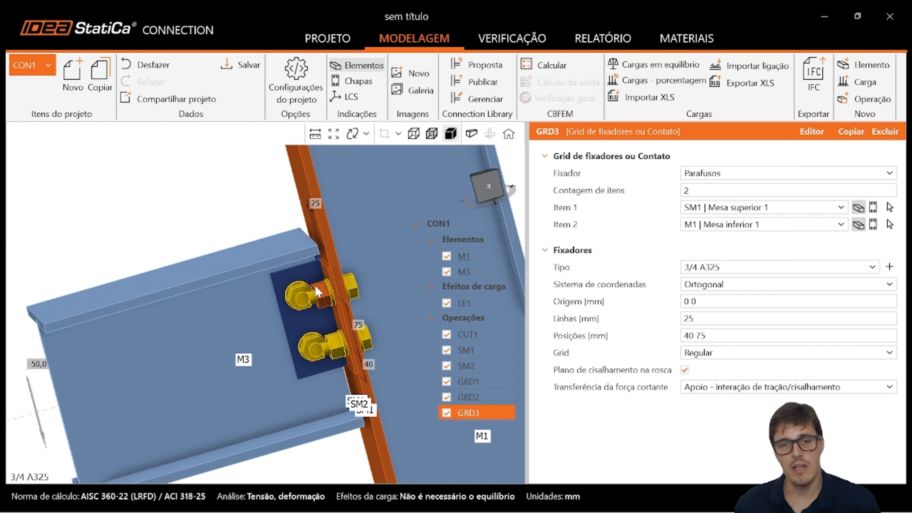
pyautogui.moveTo(324, 298); pyautogui.dragTo(465, 294)
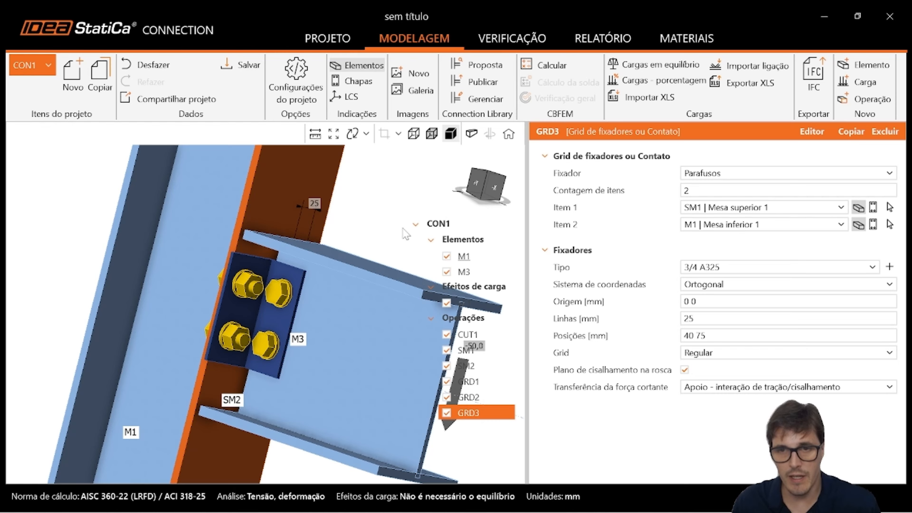
pyautogui.click(488, 172)
pyautogui.moveTo(255, 339); pyautogui.dragTo(380, 265, button='middle')
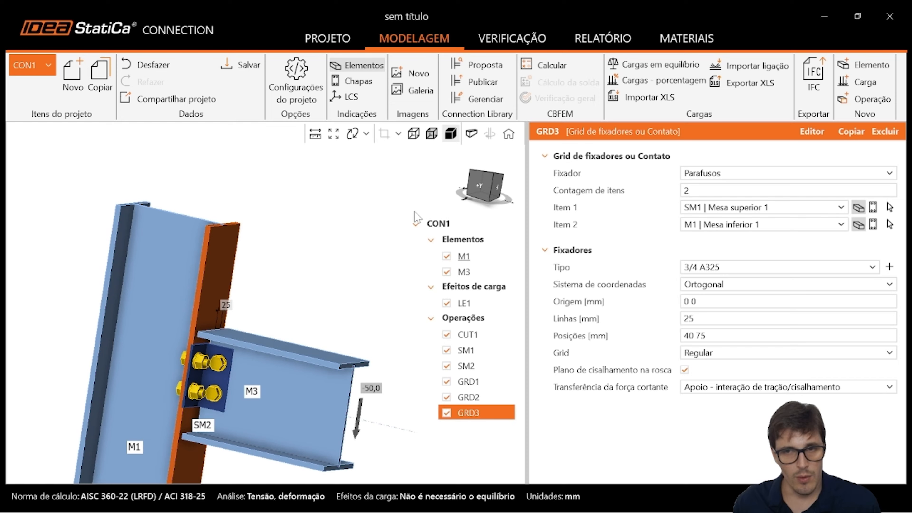
pyautogui.click(479, 185)
pyautogui.scroll(5, 234, 262)
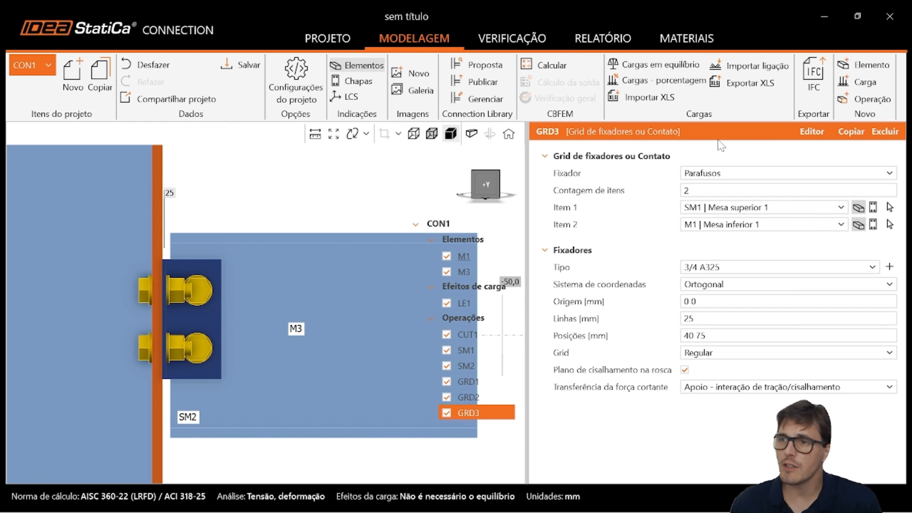
pyautogui.scroll(-5, 257, 291)
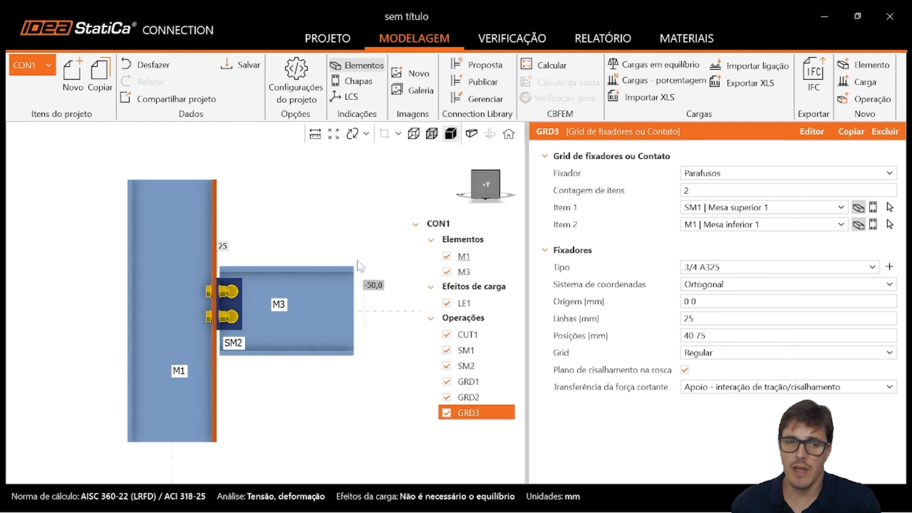
pyautogui.moveTo(361, 265); pyautogui.dragTo(364, 295, button='middle')
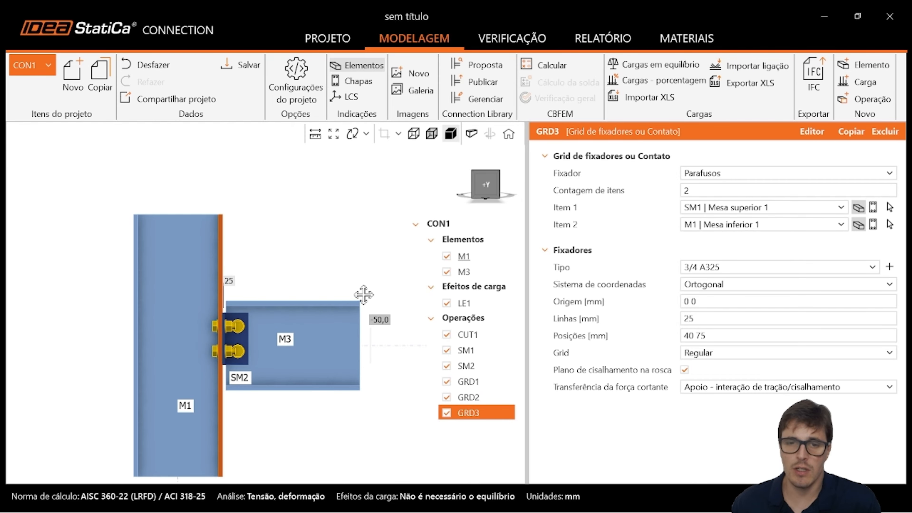
# Look through the gallery of fabrication operations and return the model to an isometric view
pyautogui.click(868, 99)
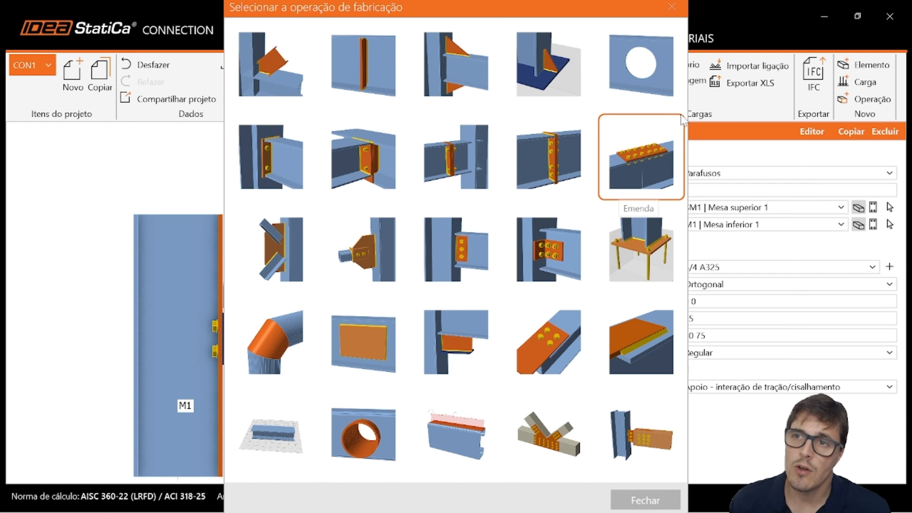
pyautogui.click(671, 7)
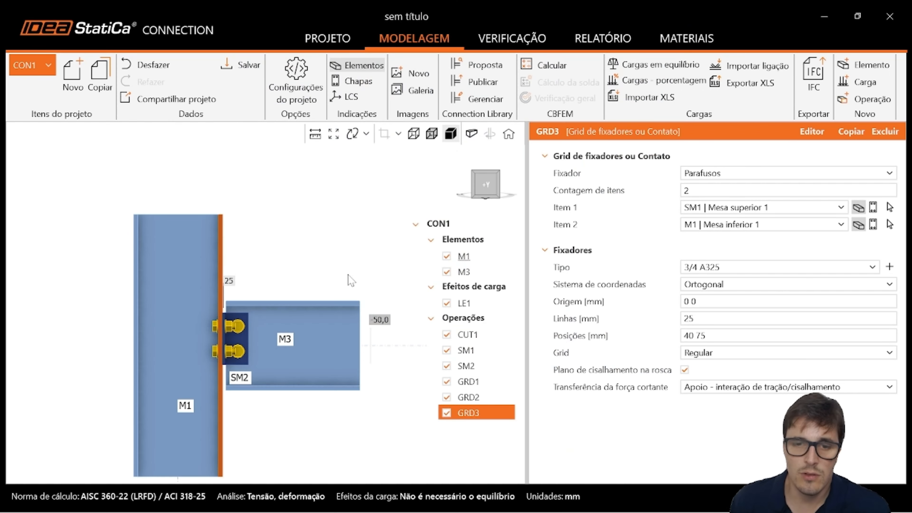
pyautogui.moveTo(330, 287); pyautogui.dragTo(276, 326, button='middle')
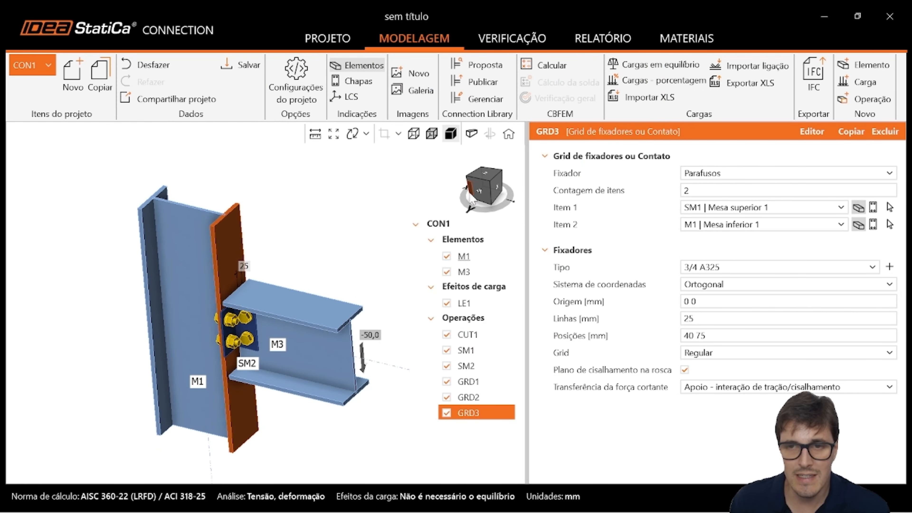
pyautogui.click(496, 182)
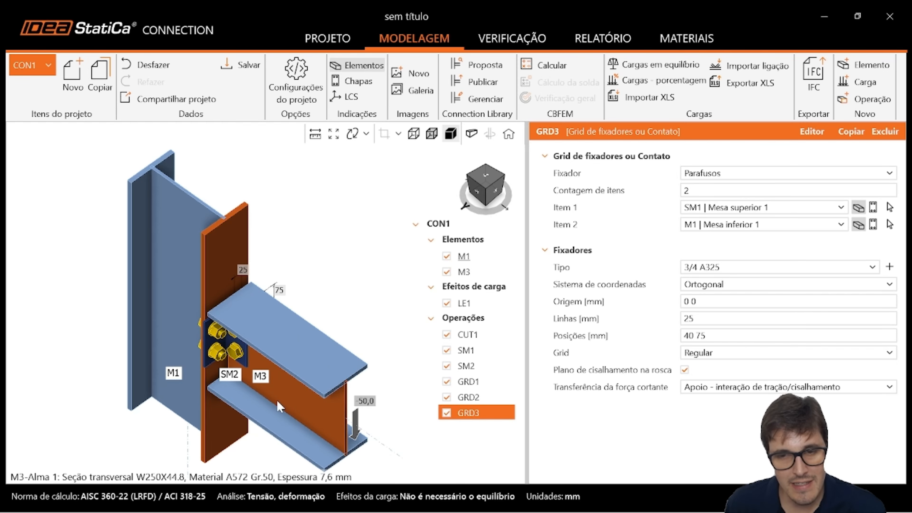
# Set the model type (Tipo do modelo) of beam M3 to N-Vz-My and inspect the restraints at its free end
pyautogui.click(465, 275)
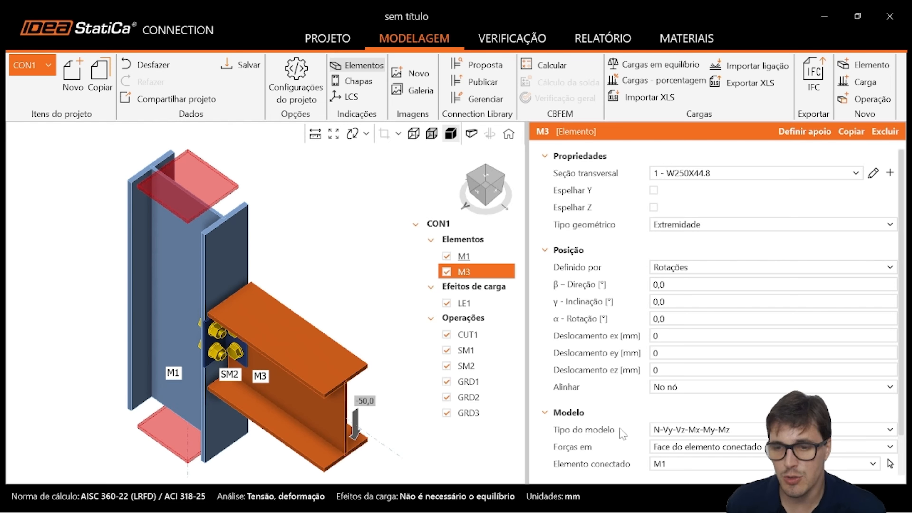
pyautogui.click(665, 433)
pyautogui.click(665, 433)
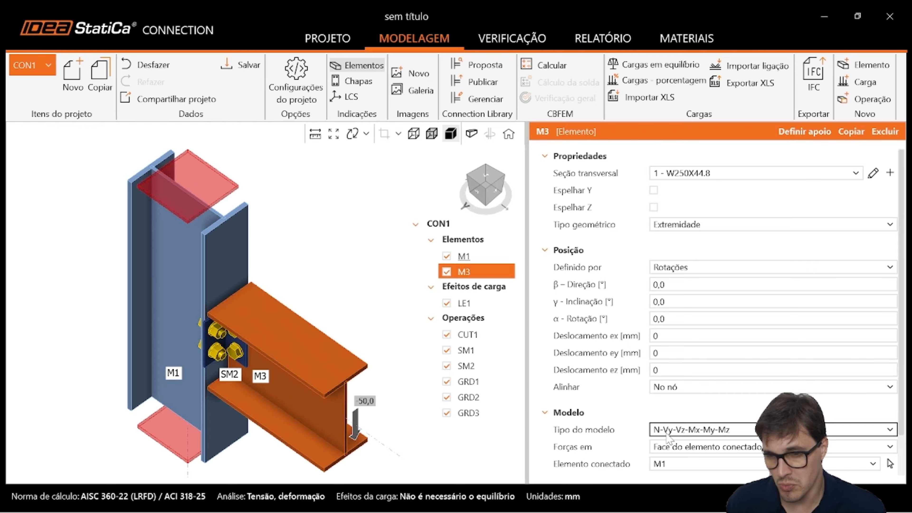
pyautogui.click(667, 435)
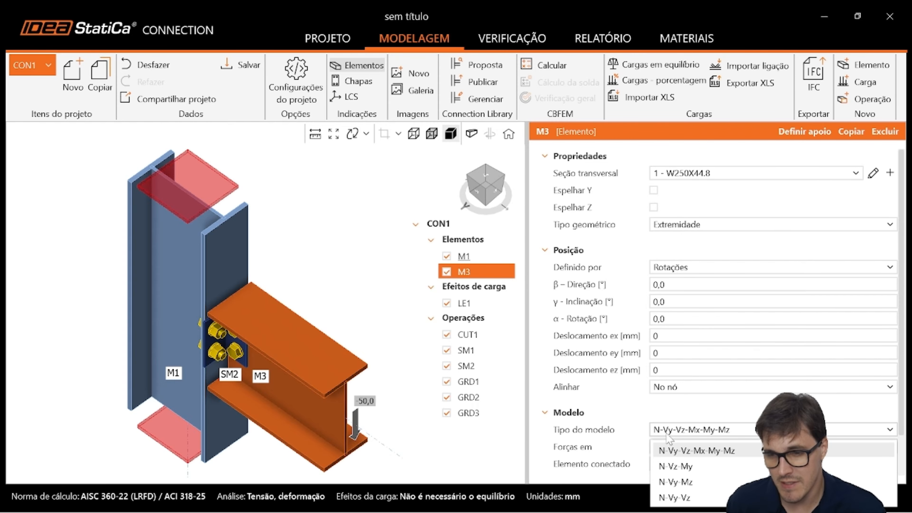
pyautogui.click(668, 467)
pyautogui.moveTo(316, 410); pyautogui.dragTo(291, 286, button='middle')
pyautogui.scroll(2, 349, 277)
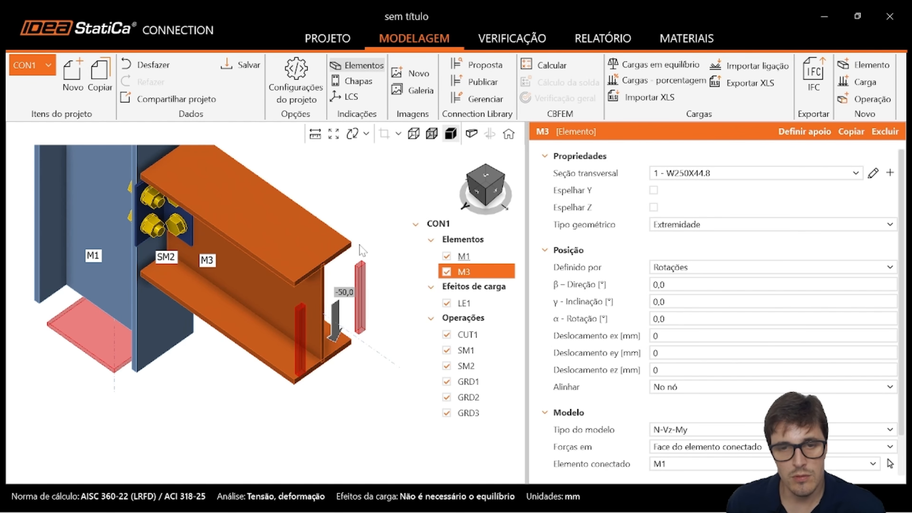